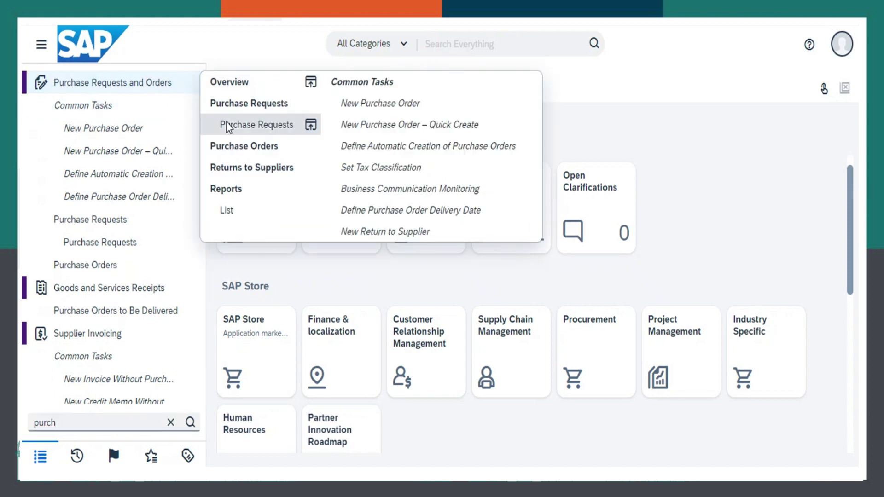
Step: Open the Purchase Requests view and start a new purchase request
left_click(234, 132)
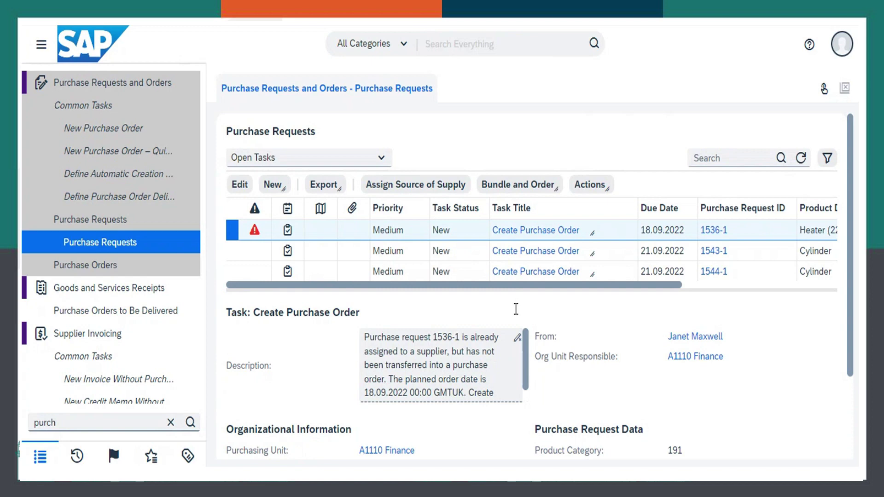
left_click(278, 185)
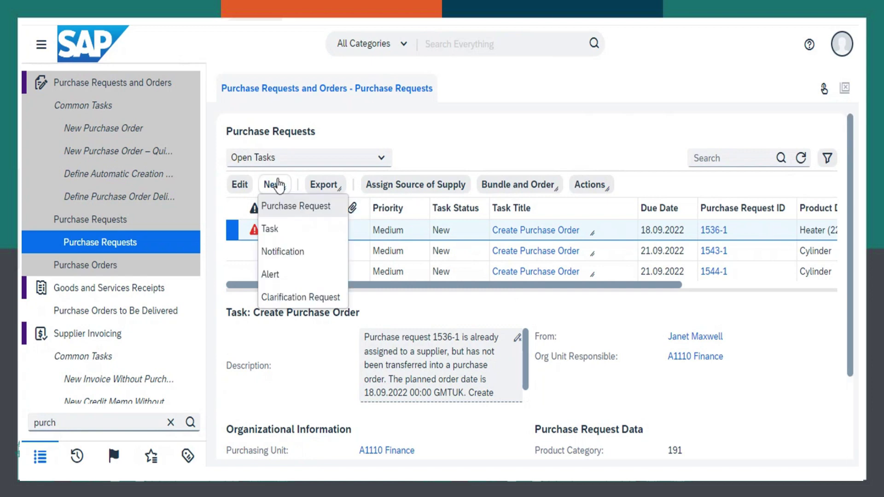
left_click(305, 206)
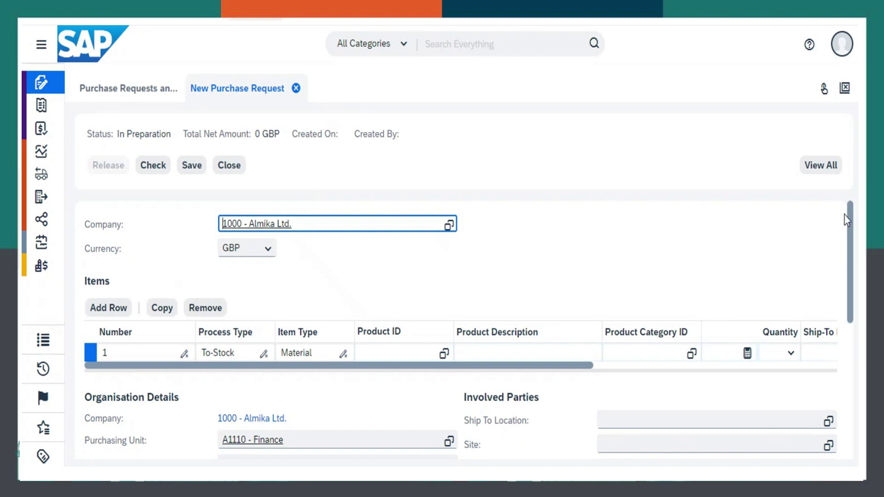
Step: Choose product P100109 (Cylinder) for the first item of the purchase request
scroll(855, 224, "down", 2)
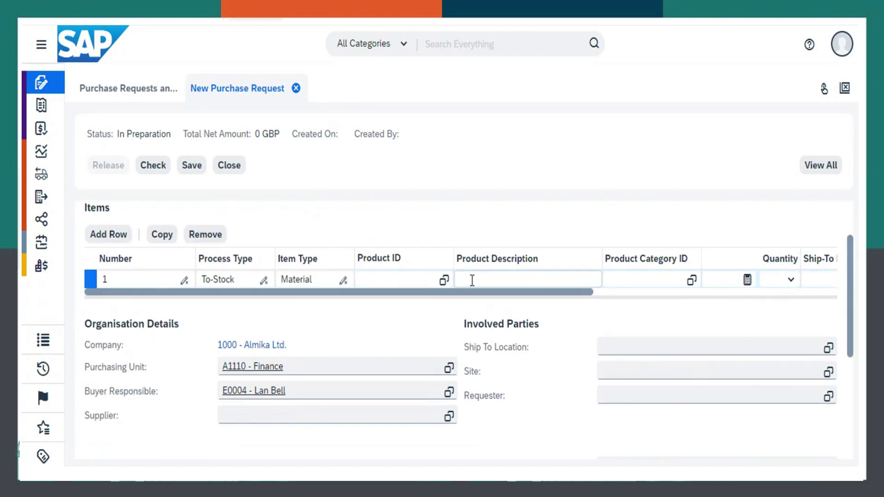
left_click(440, 283)
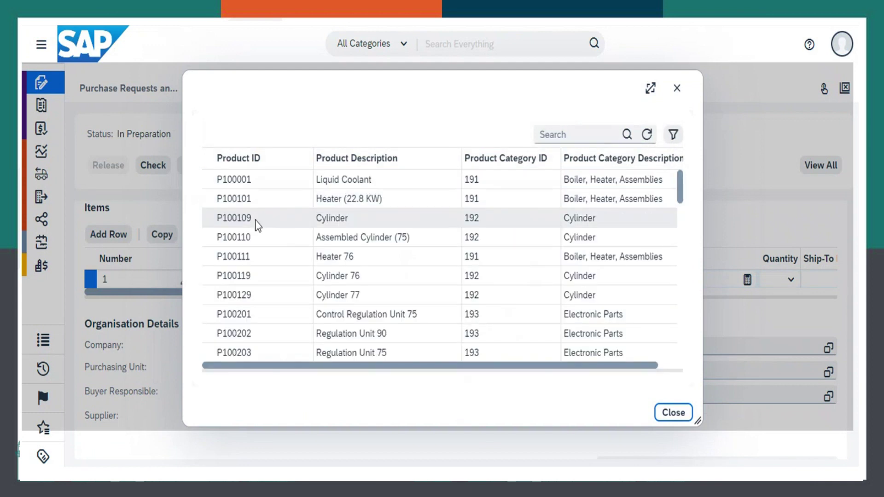
left_click(255, 222)
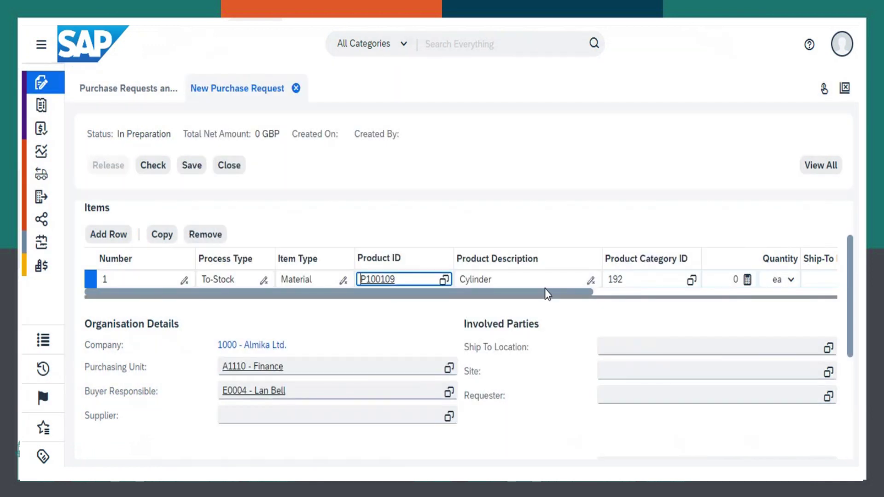
Step: Set the cylinder item's quantity to 10 and choose P1100 as its ship-to location
left_click_drag(540, 292, 718, 292)
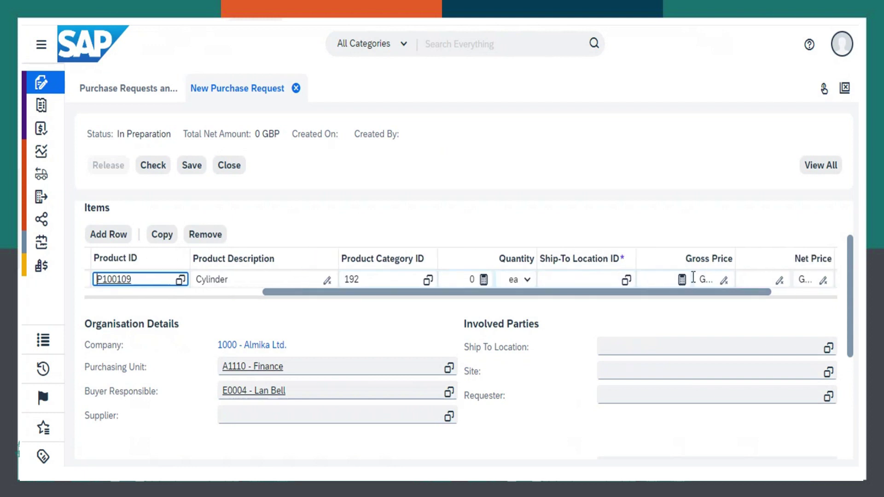
left_click(477, 279)
type("10")
key("Tab")
key("Tab")
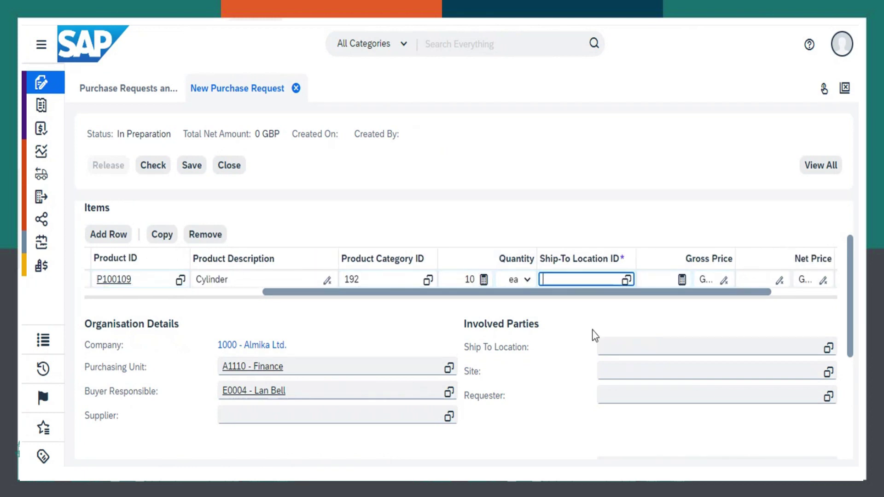
left_click(626, 280)
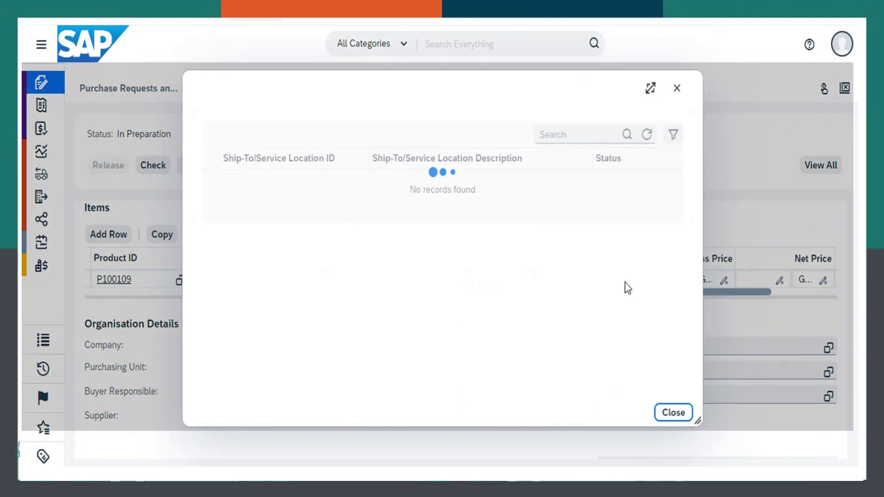
left_click(266, 184)
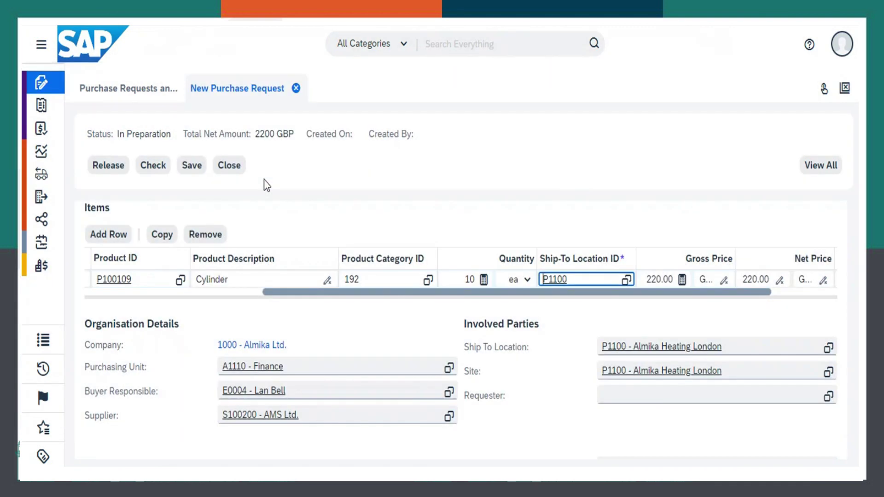
Step: Check the new purchase request for errors
scroll(848, 255, "up", 2)
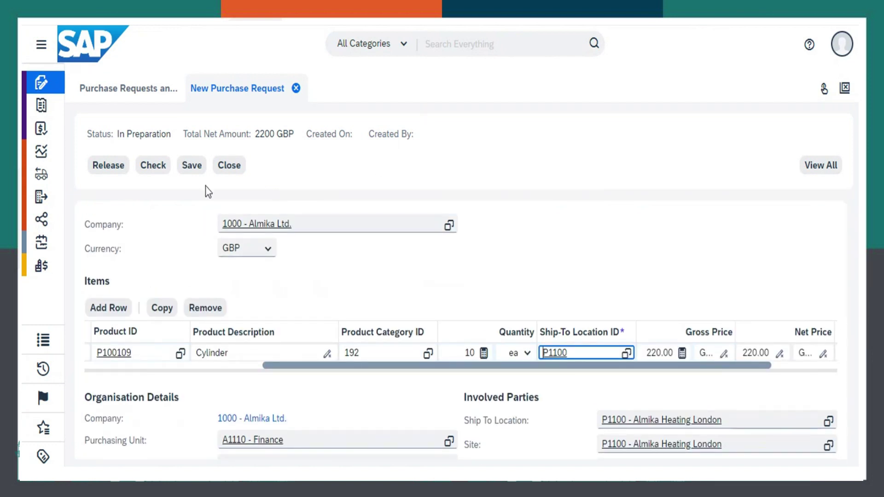
left_click(159, 184)
left_click(154, 173)
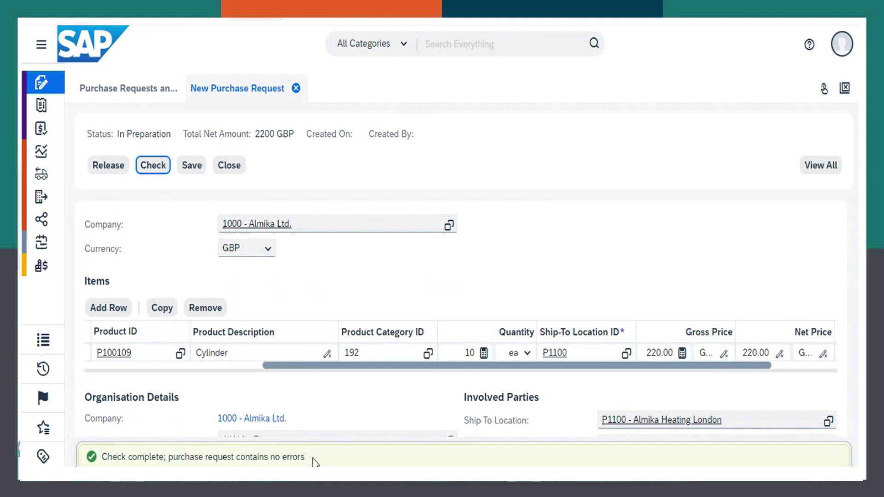
Step: Save the purchase request and release it
left_click(194, 172)
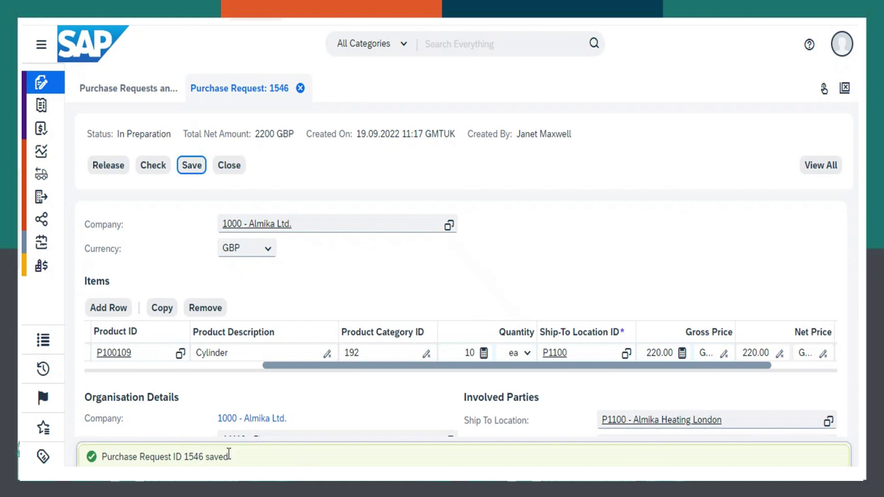
left_click(109, 170)
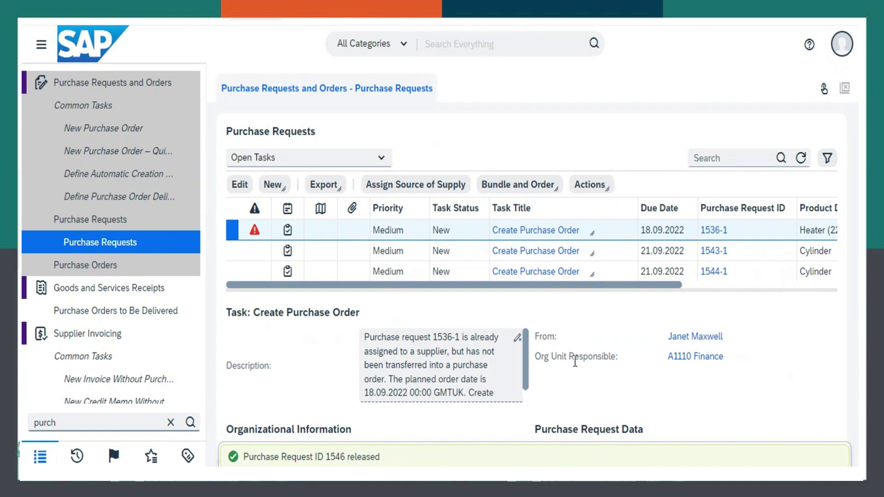
Step: Return to the Purchase Requests view and list All Purchase Requests instead of the open tasks
mouse_move(172, 85)
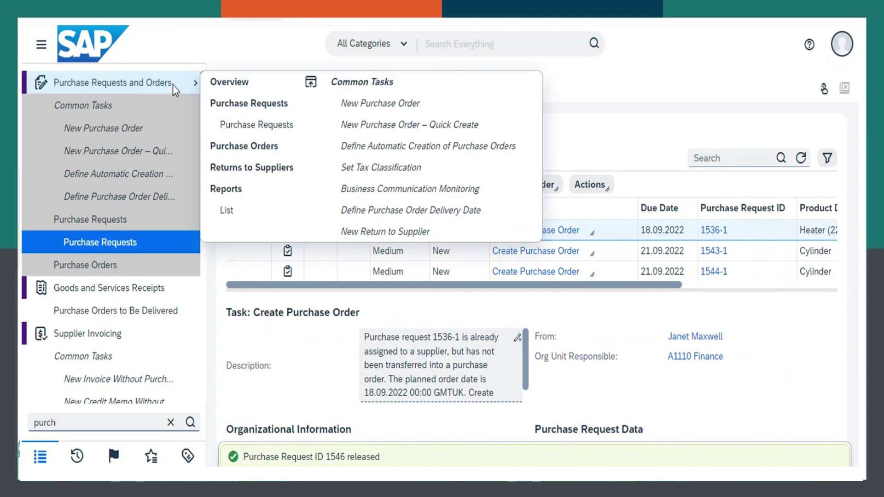
left_click(256, 107)
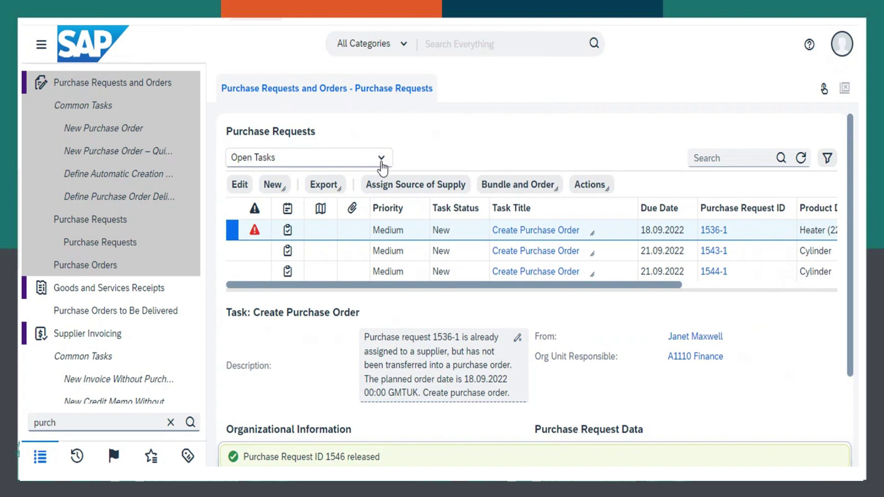
left_click(381, 165)
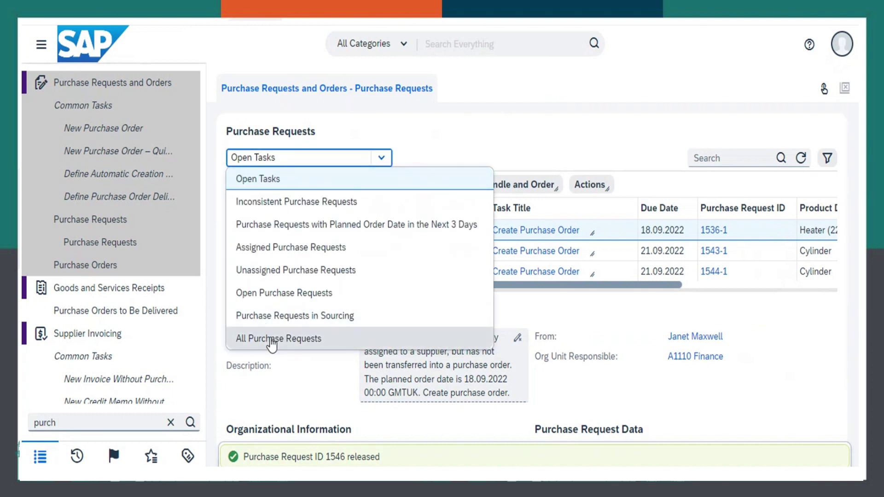
left_click(270, 339)
left_click(509, 249)
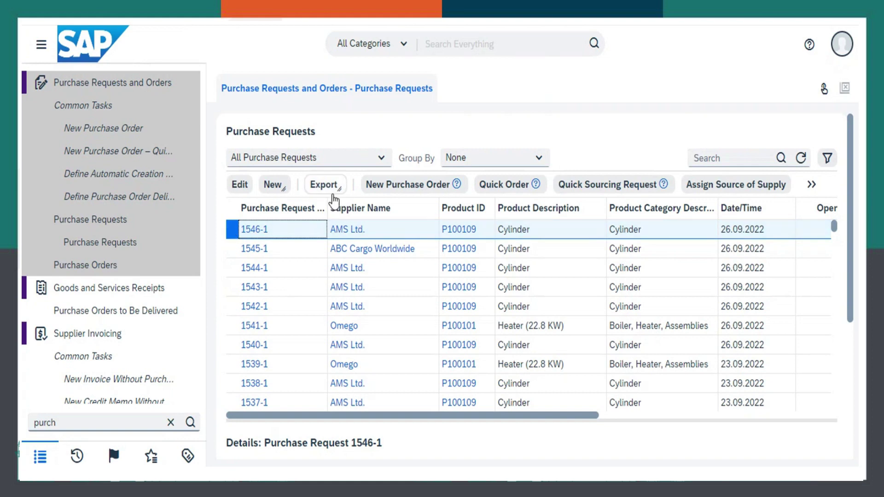
Step: Create a new purchase order from the just-released cylinder request and choose AMS Ltd. (S100200) as its supplier
left_click(393, 191)
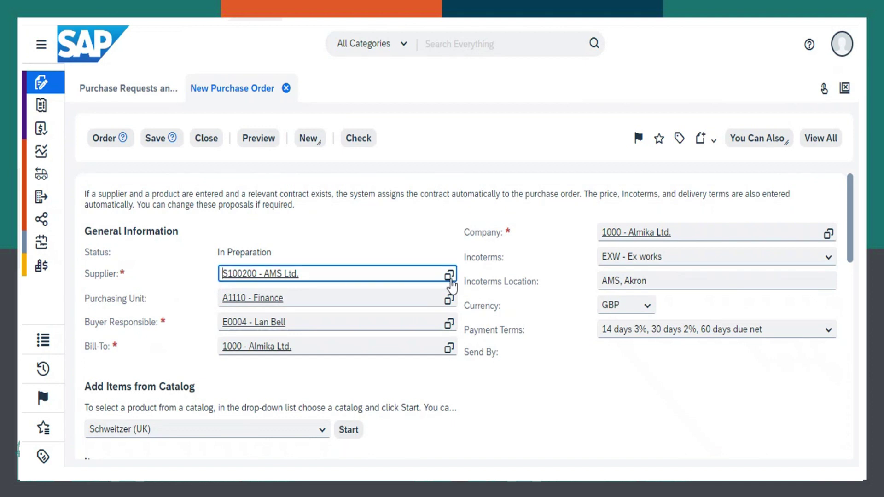
left_click(449, 276)
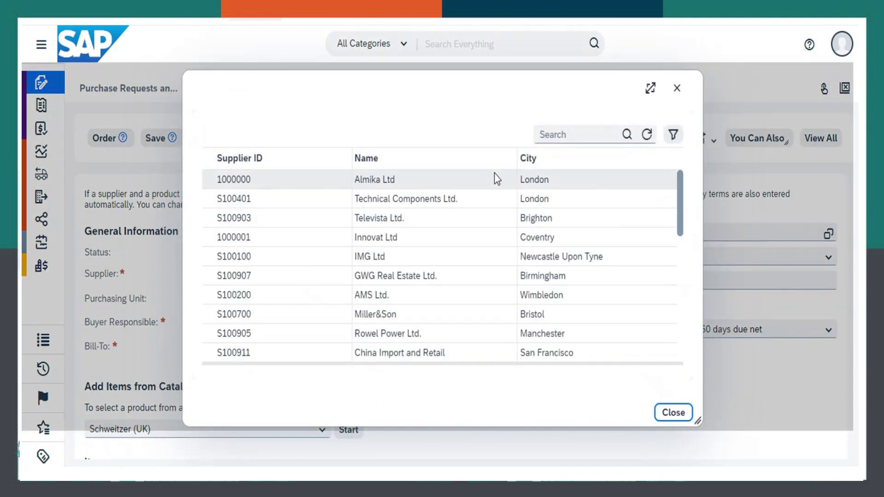
left_click(385, 293)
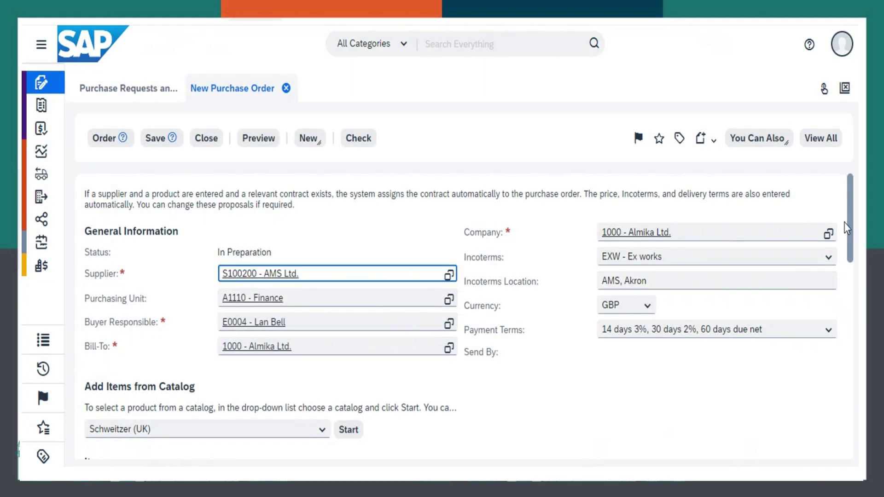
Step: Set the delivery date in the purchase order's material item details to 19.09.2022
left_click_drag(850, 221, 827, 341)
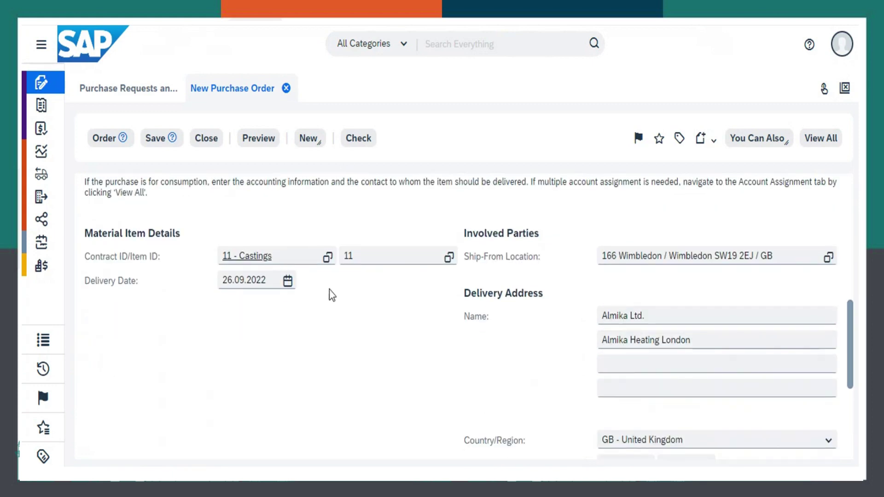
left_click(288, 281)
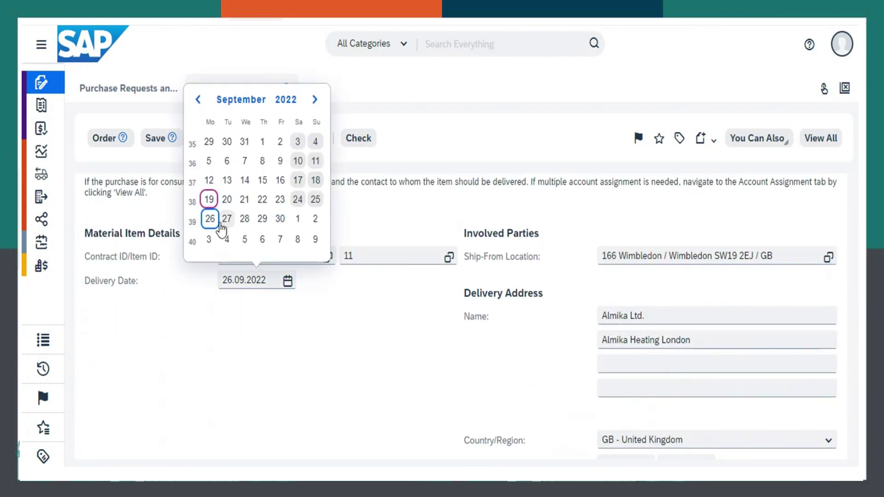
left_click(210, 201)
left_click(375, 391)
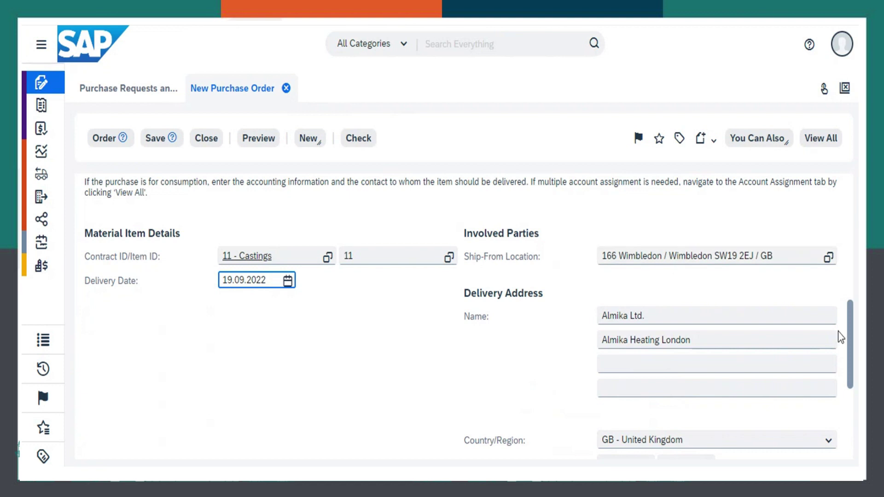
Step: Save the purchase order and order it from the supplier
scroll(594, 201, "up", 8)
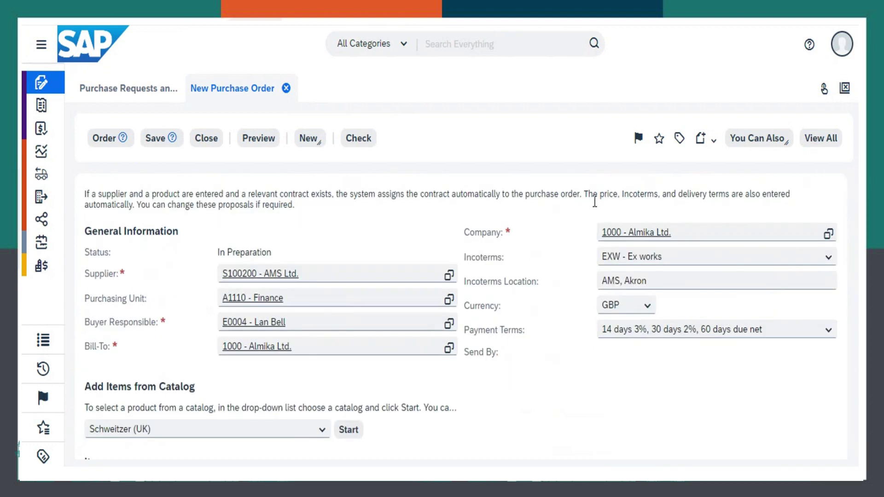
left_click(160, 143)
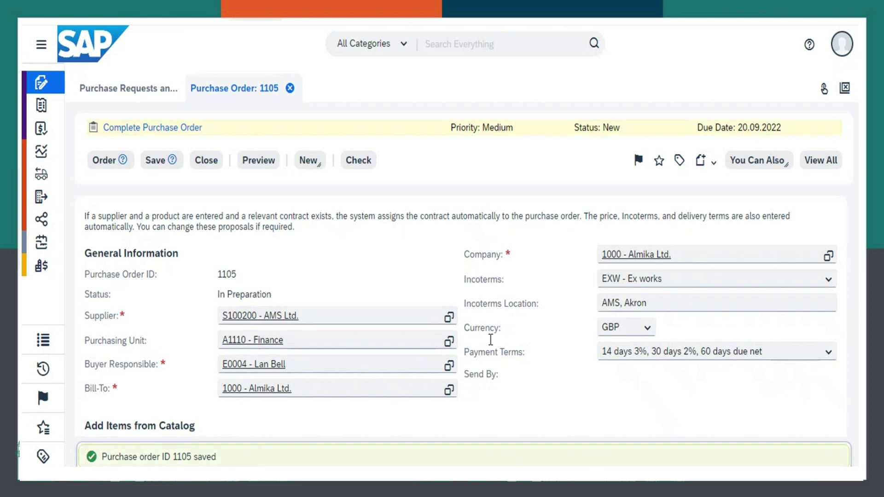
left_click(157, 160)
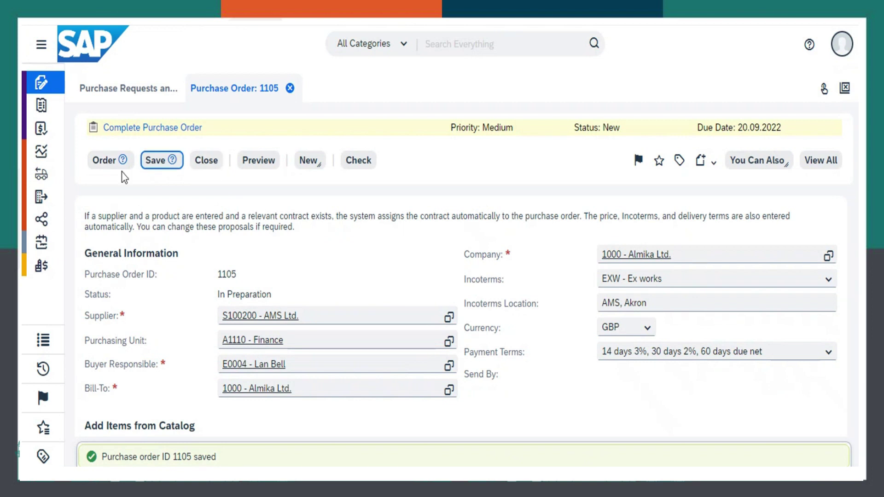
left_click(106, 162)
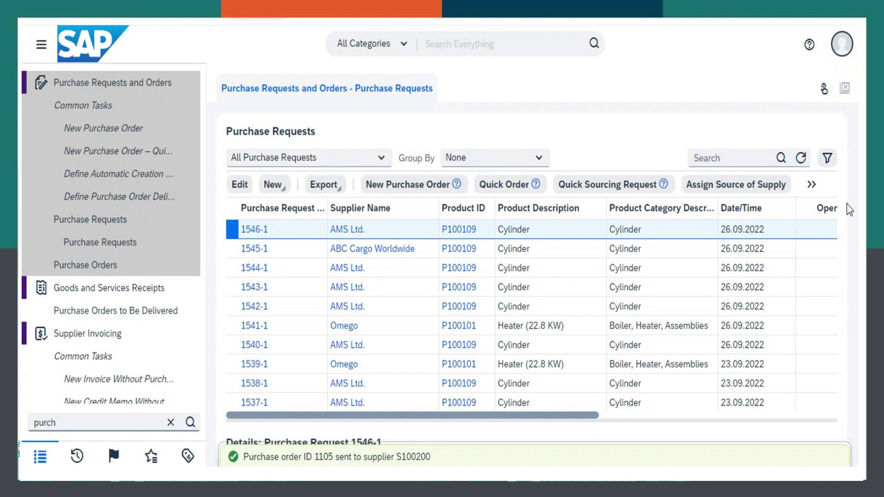
Step: Search the navigation for "inbou" and open the Purchase Orders view of Inbound Logistics
left_click(171, 422)
type("inbou")
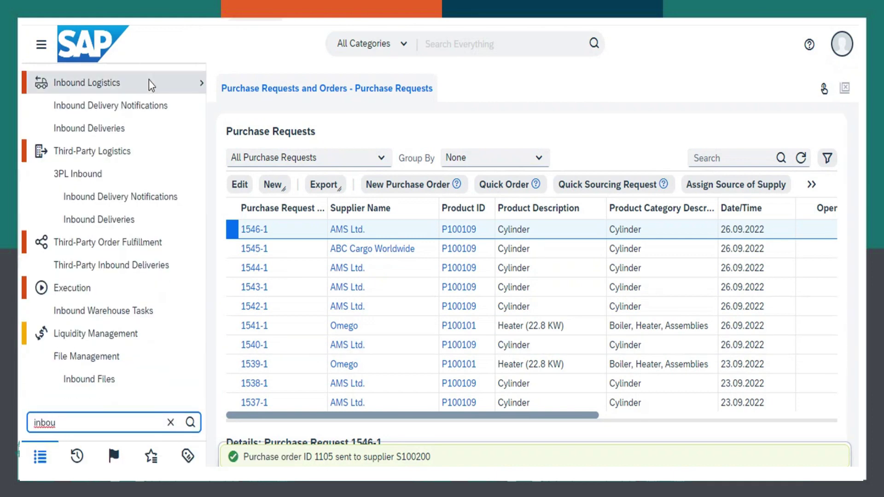
mouse_move(150, 84)
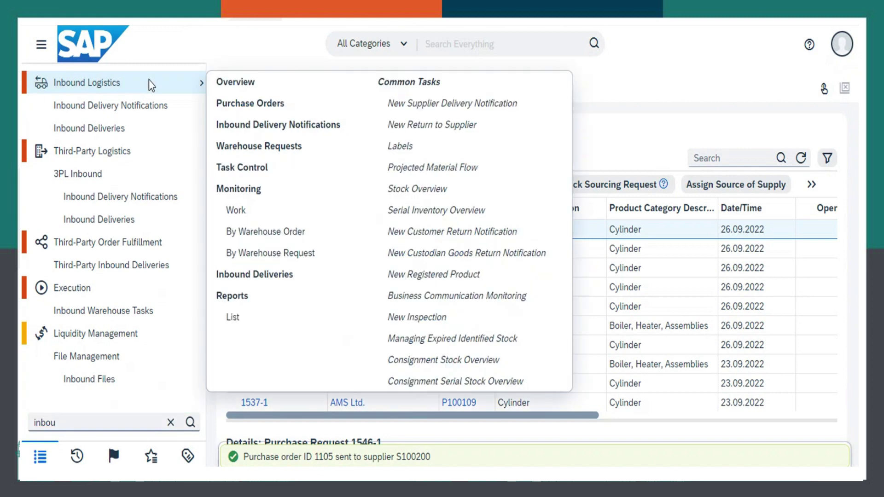
left_click(242, 104)
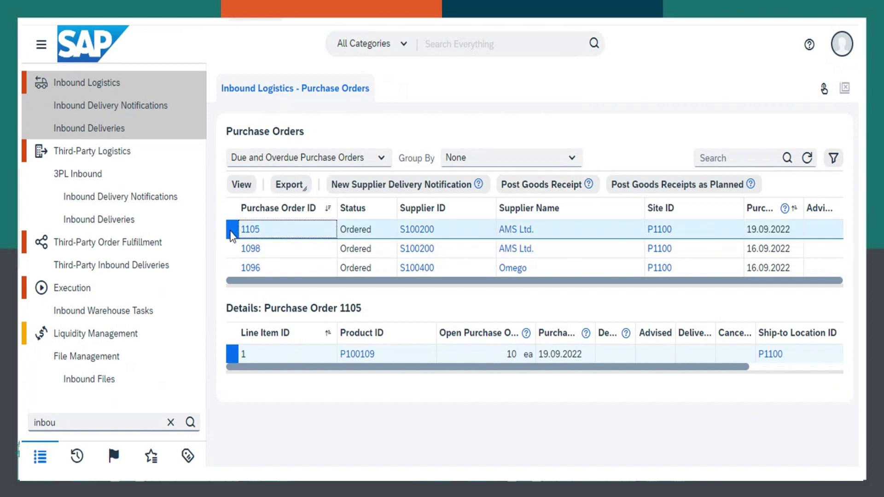
Step: Start posting a goods receipt for the AMS Ltd. purchase order dated 19.09.2022 and enter 667788 as the delivery notification ID
left_click(546, 186)
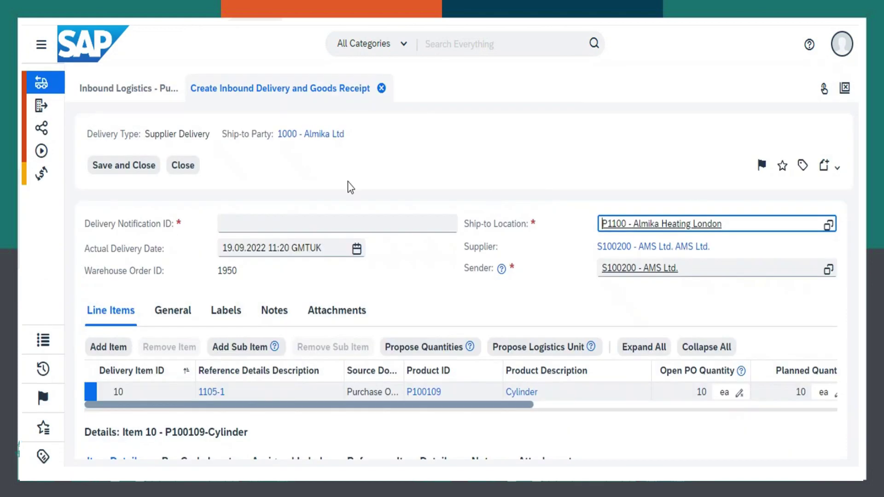
left_click(309, 220)
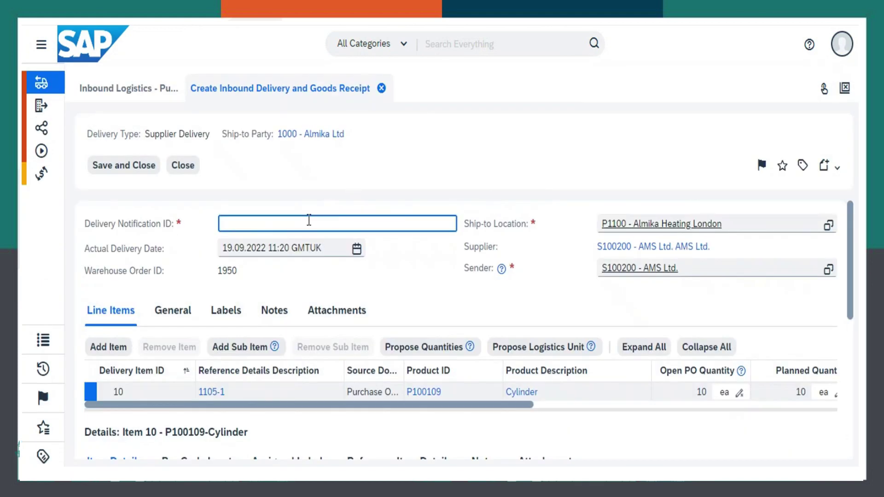
type("667788")
Step: Set the Actual Quantity of the cylinder delivery item to 10
left_click_drag(850, 238, 853, 261)
scroll(299, 325, "down", 5)
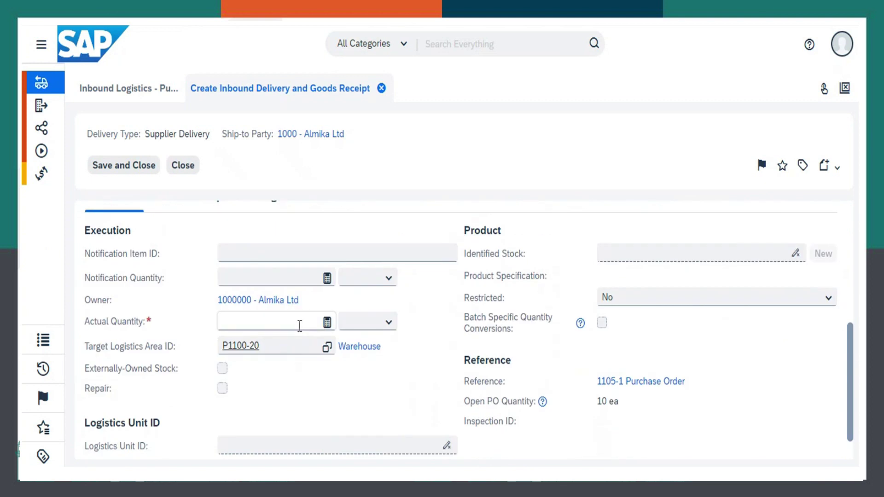
left_click(299, 322)
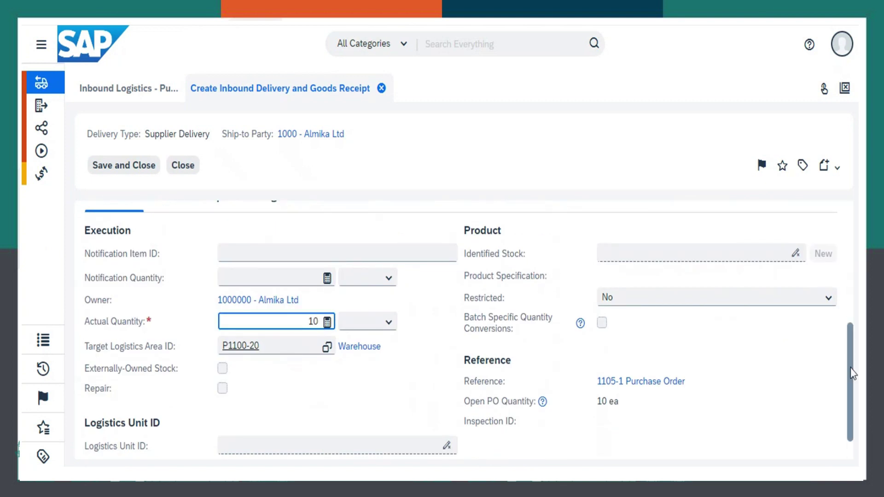
Step: Save and close the inbound delivery and goods receipt
left_click_drag(850, 372, 852, 217)
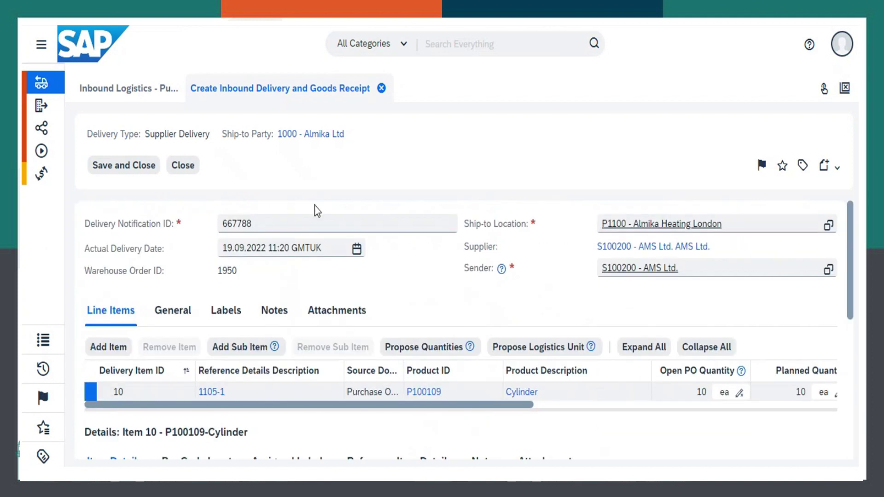
left_click(119, 171)
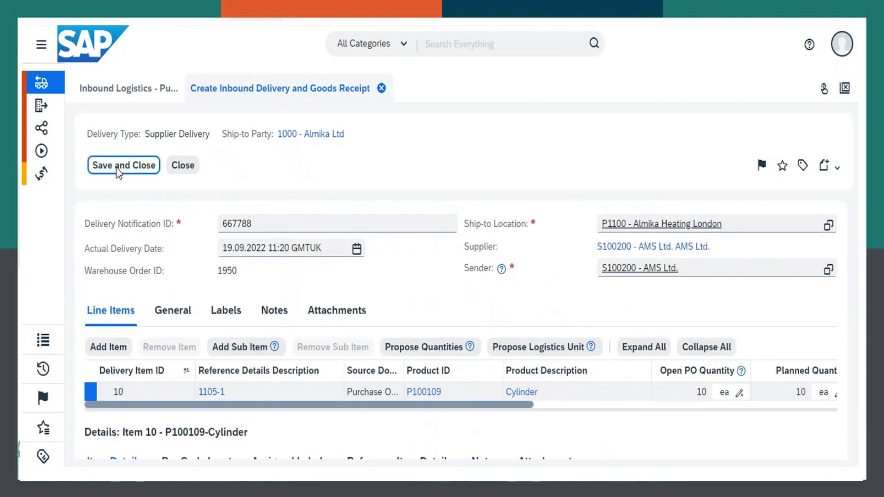
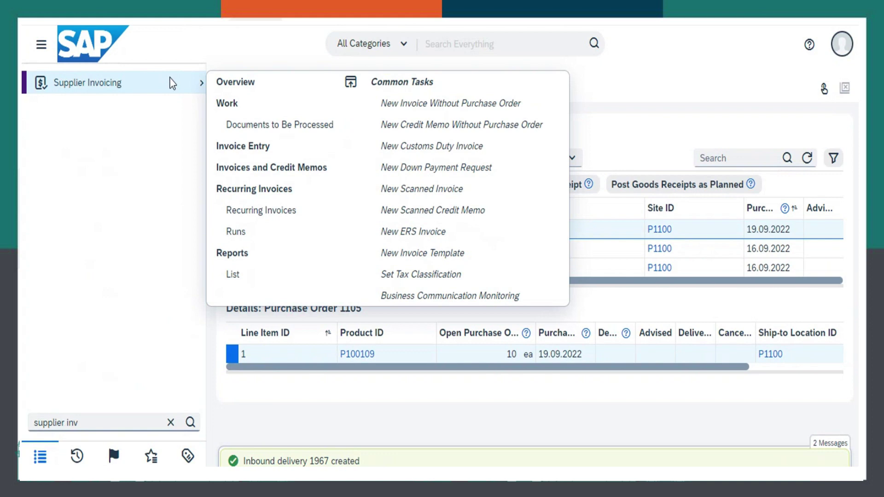
Step: Open the Invoice Entry view of Supplier Invoicing and start a new invoice for the AMS Ltd. order of 2,640.00 GBP dated 19.09.2022
left_click(243, 147)
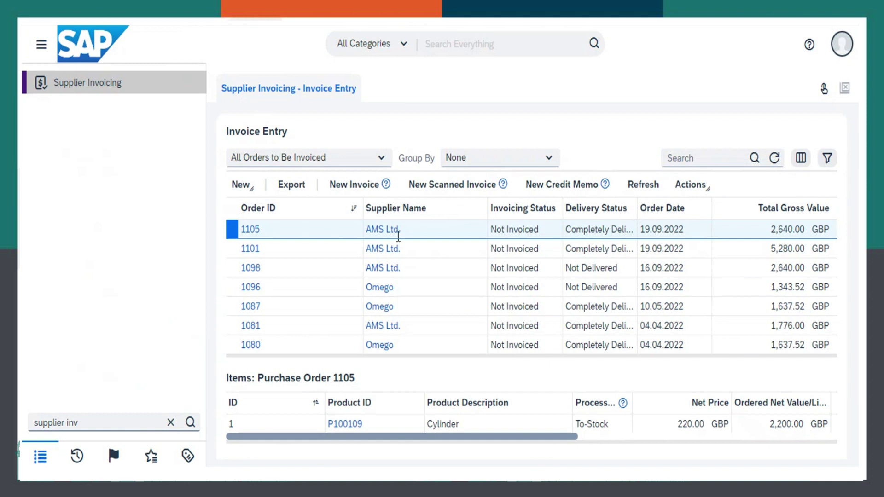
left_click(233, 236)
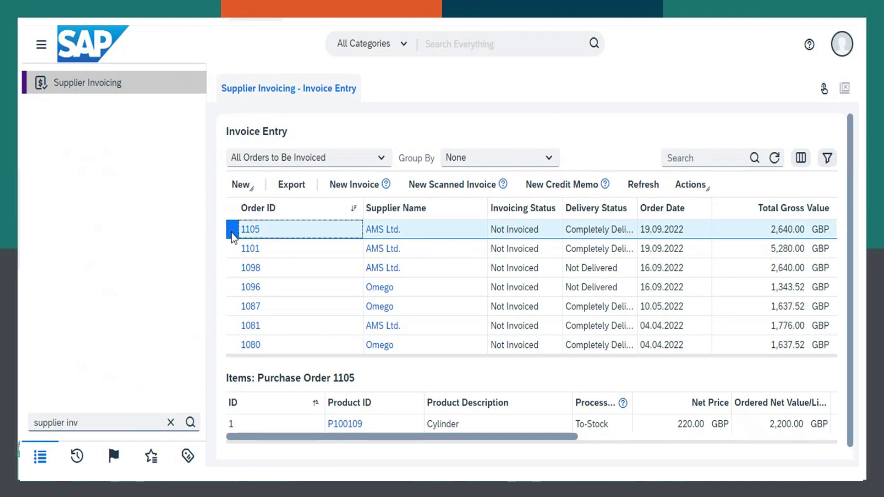
left_click(350, 185)
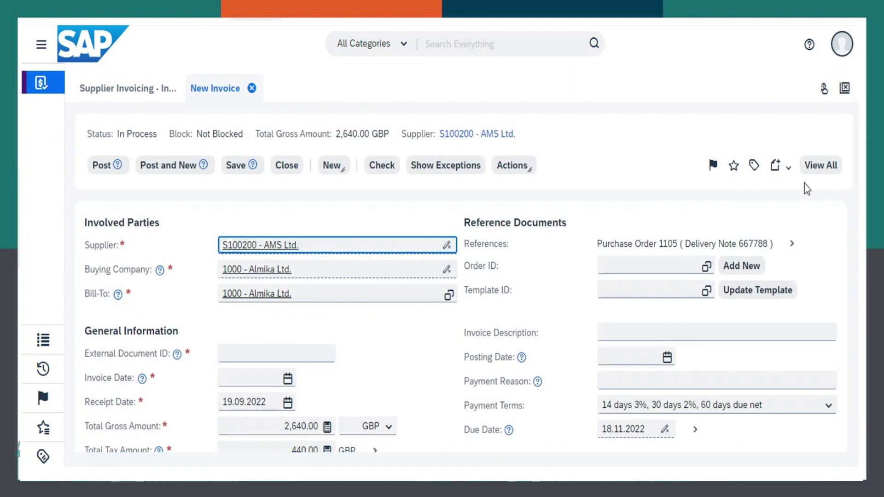
Step: Enter 1098 as the invoice's external document ID and set both the invoice date and the posting date to 19.09.2022
left_click_drag(852, 227, 850, 266)
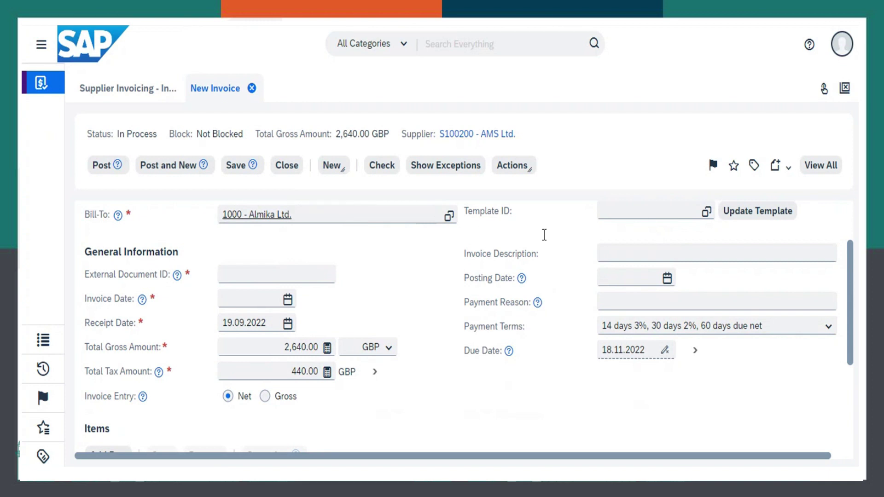
left_click(235, 275)
type("1098")
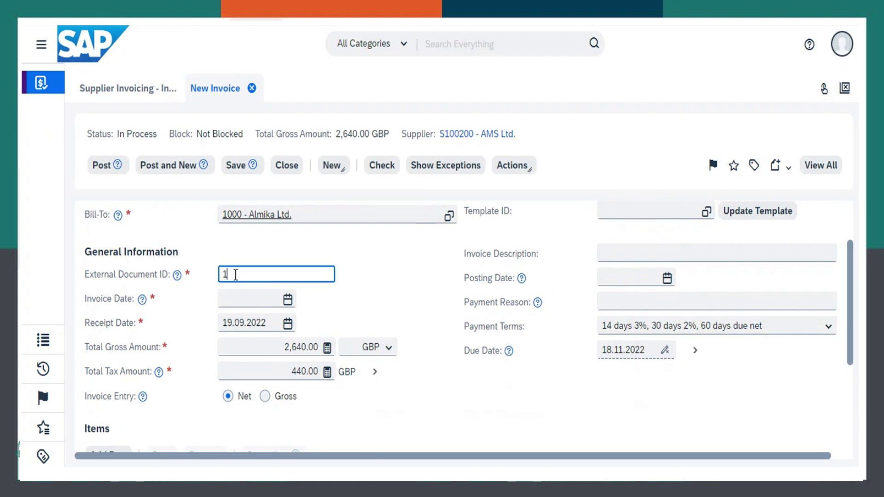
left_click(287, 299)
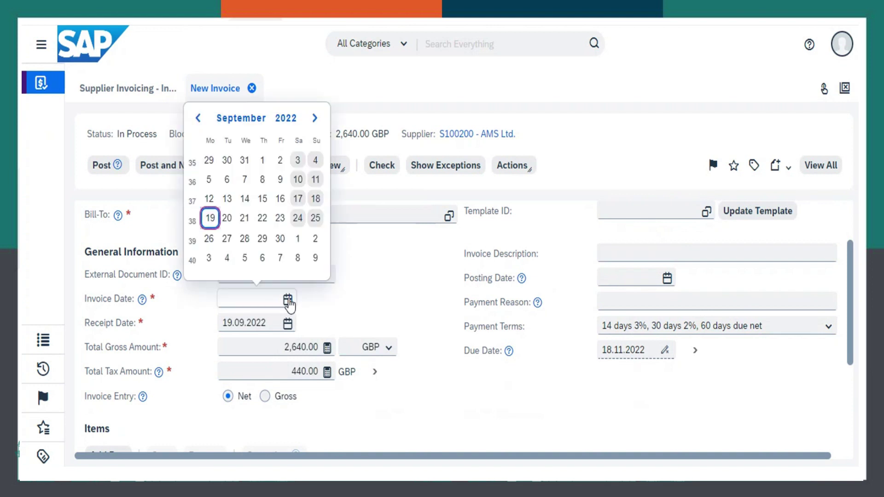
left_click(210, 218)
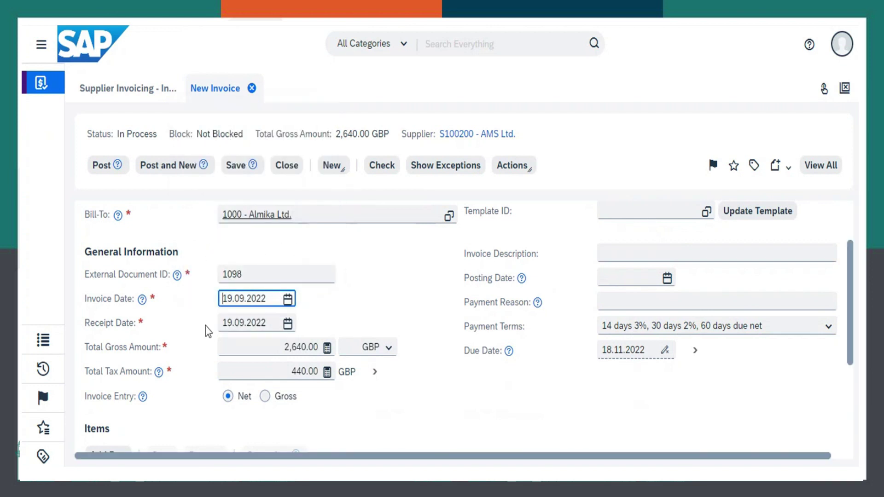
left_click(666, 278)
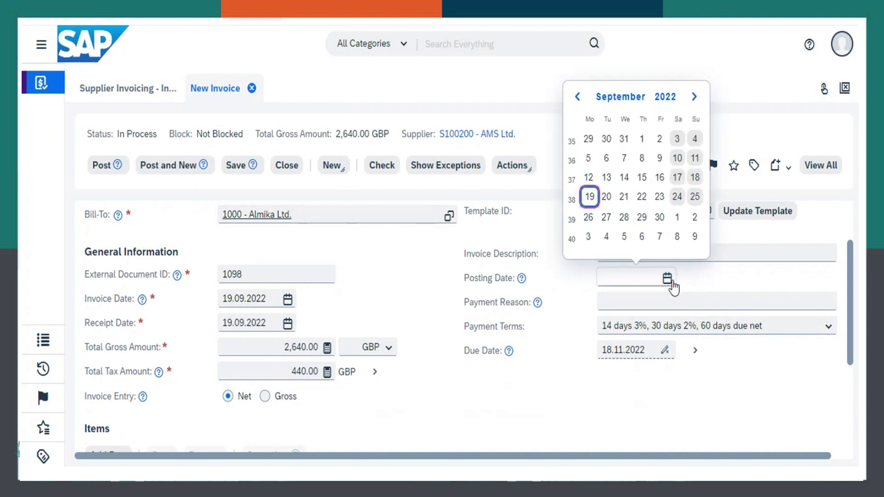
left_click(588, 197)
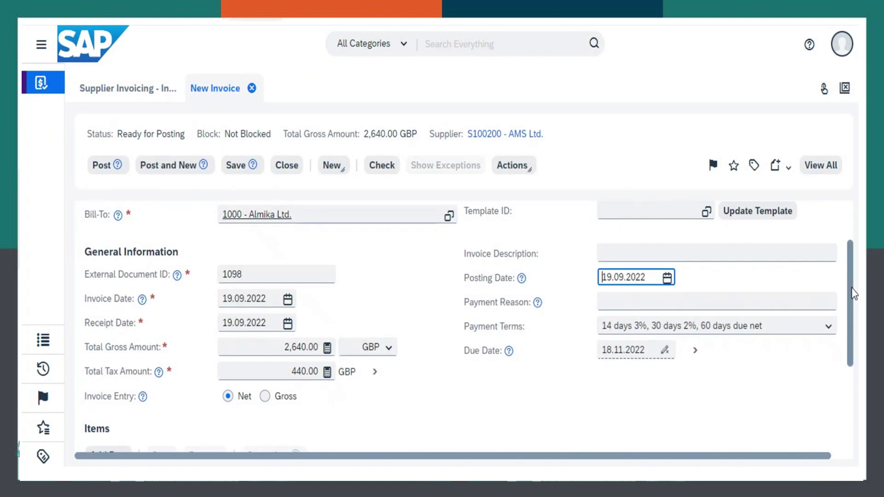
Step: Review the invoice's items and totals, then save and post the supplier invoice
left_click_drag(850, 300, 843, 370)
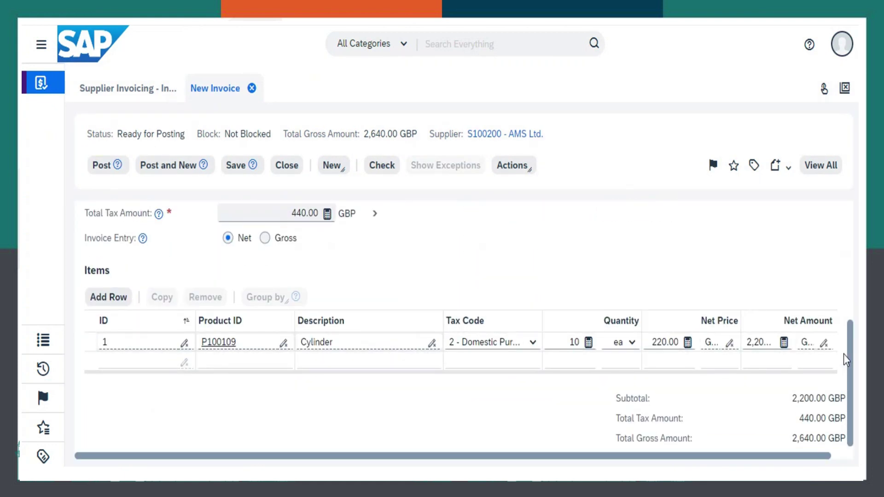
left_click_drag(846, 355, 840, 190)
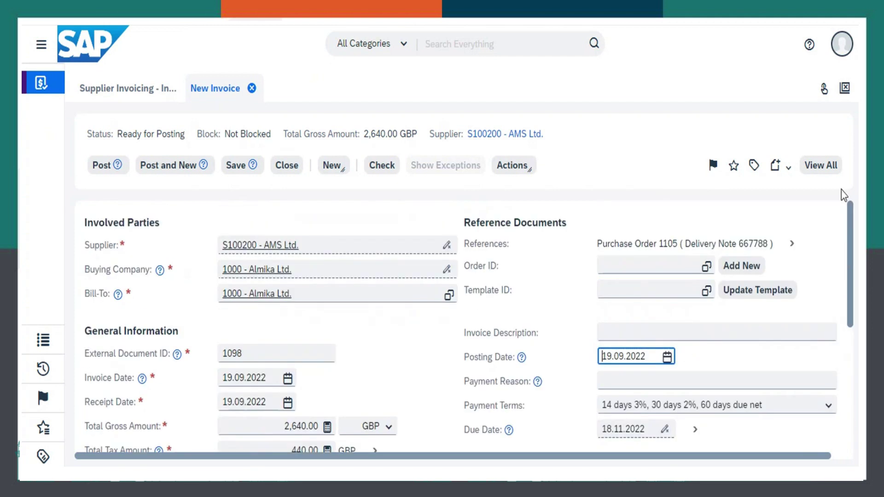
left_click(240, 174)
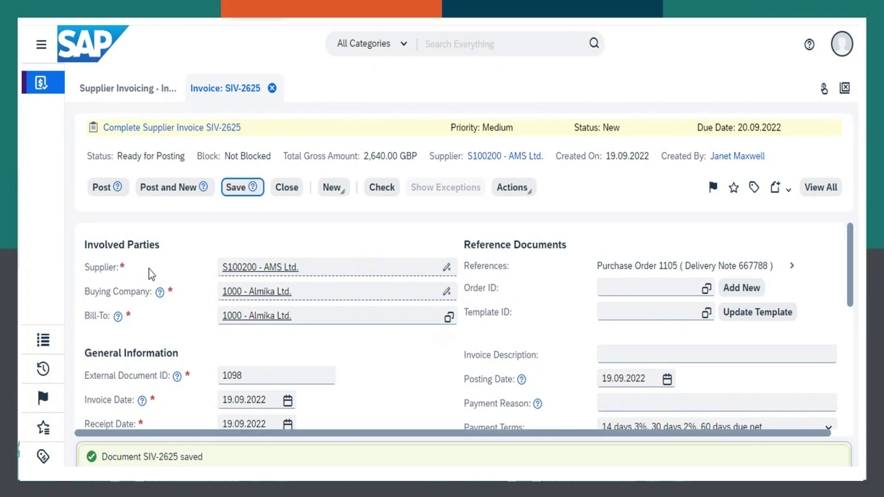
left_click(106, 195)
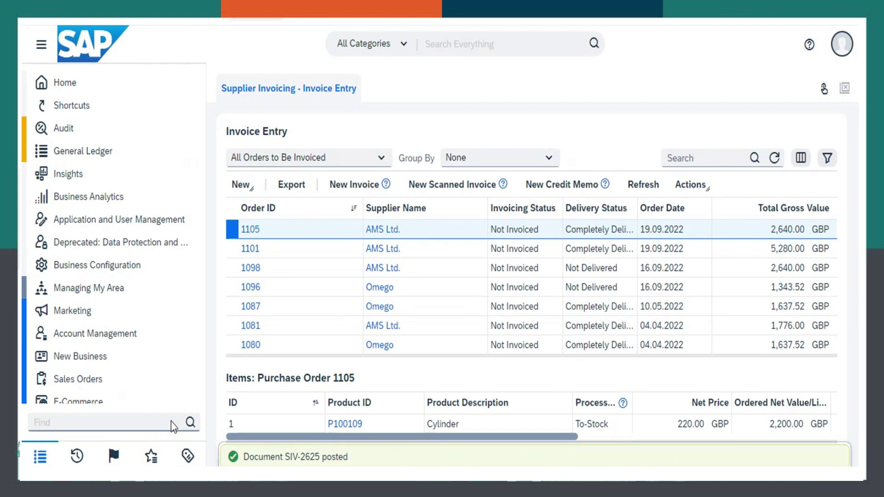
Step: Search the navigation for "payab" and open the Supplier Accounts view of Payables
left_click(173, 422)
type("p")
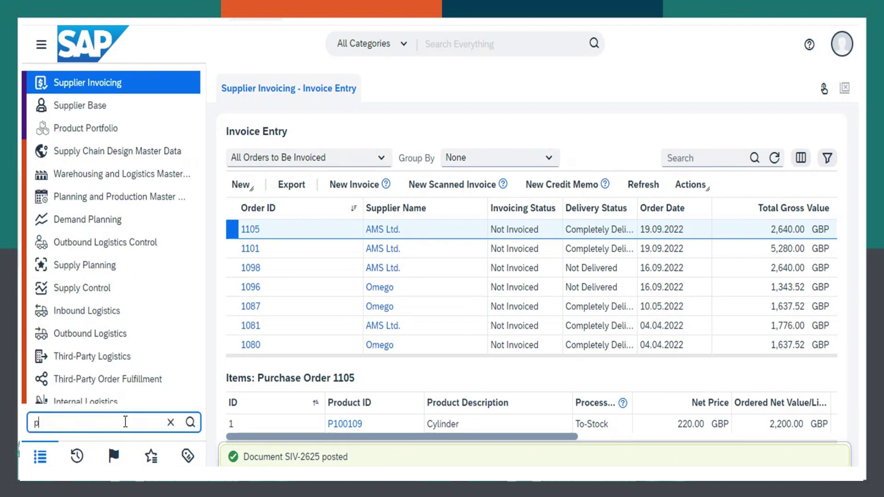
type("ayab;le")
key("BackSpace")
key("BackSpace")
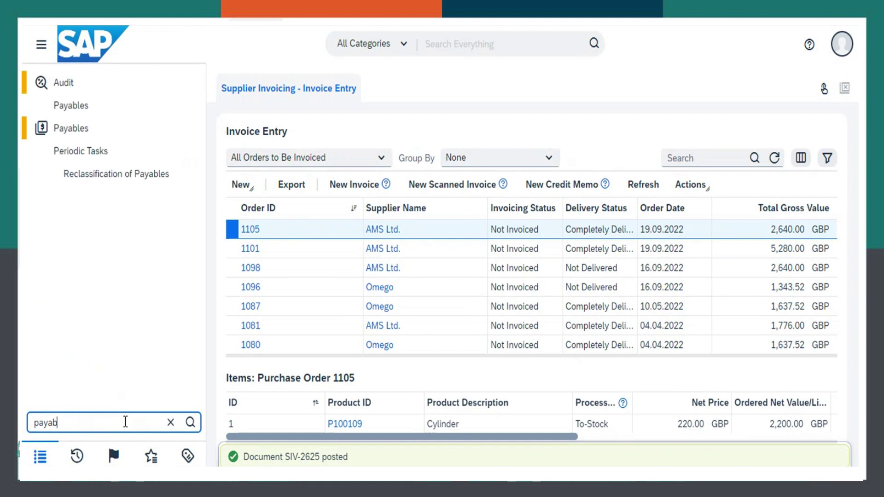
mouse_move(150, 132)
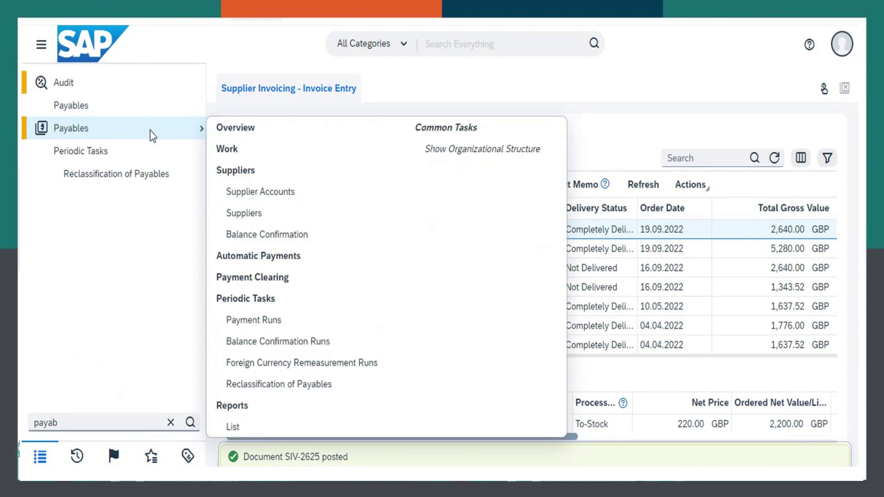
left_click(242, 193)
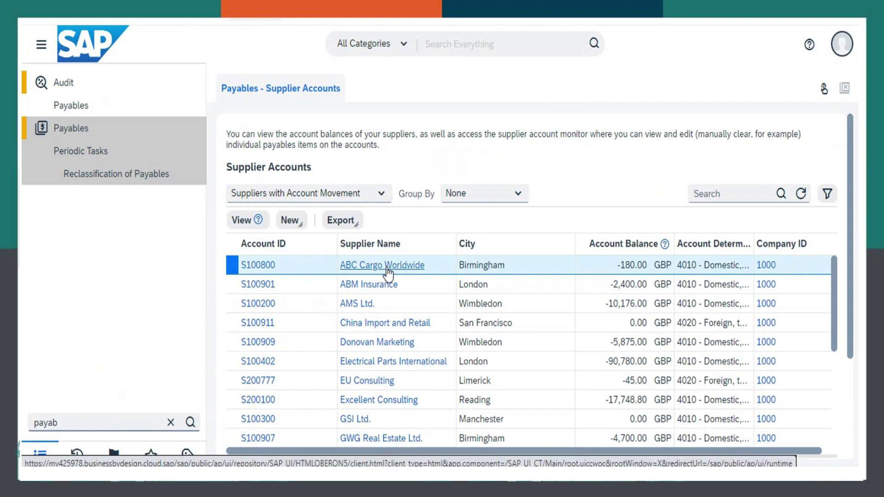
Step: View the AMS Ltd. supplier account and start a manual payment by outgoing check for the open invoice with external reference 1098
left_click(231, 304)
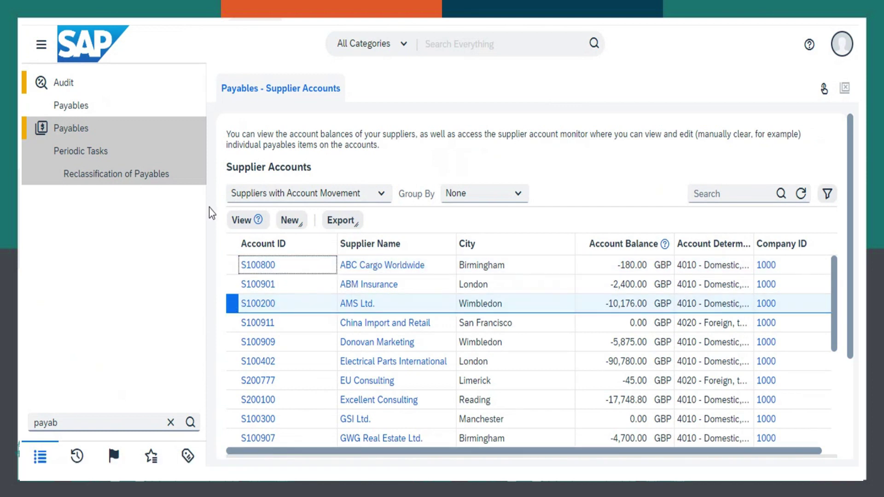
left_click(241, 222)
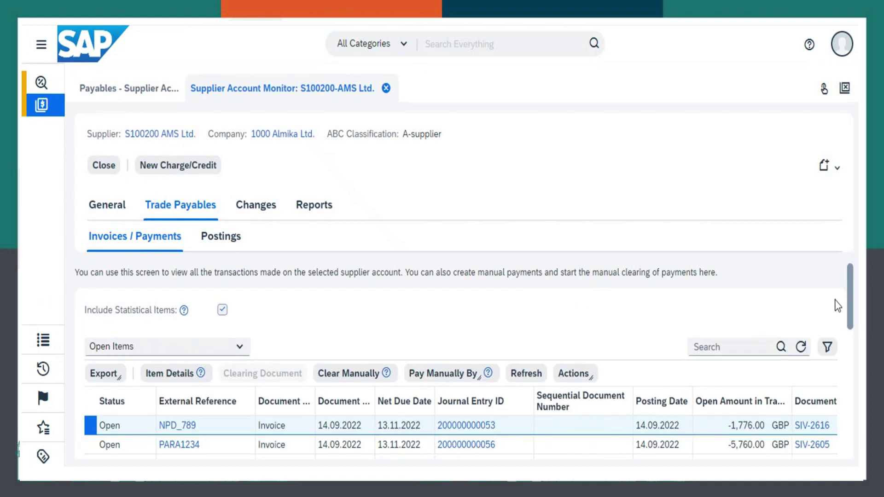
scroll(849, 295, "down", 3)
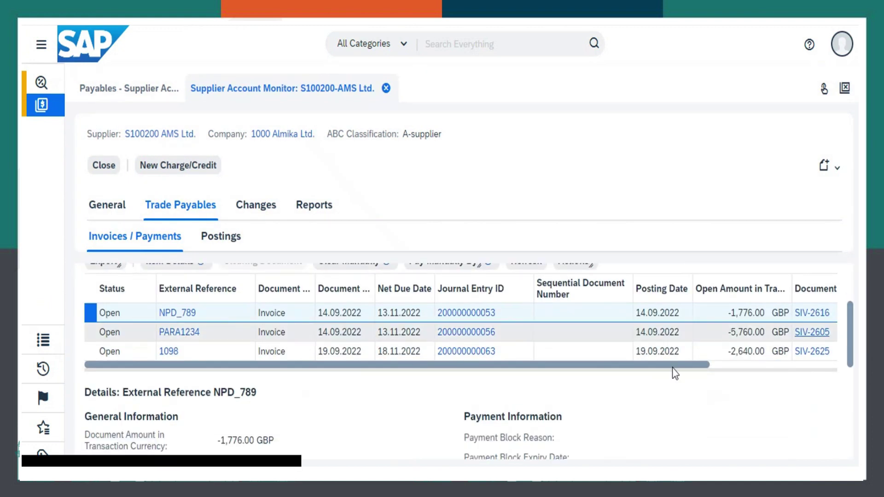
left_click(87, 355)
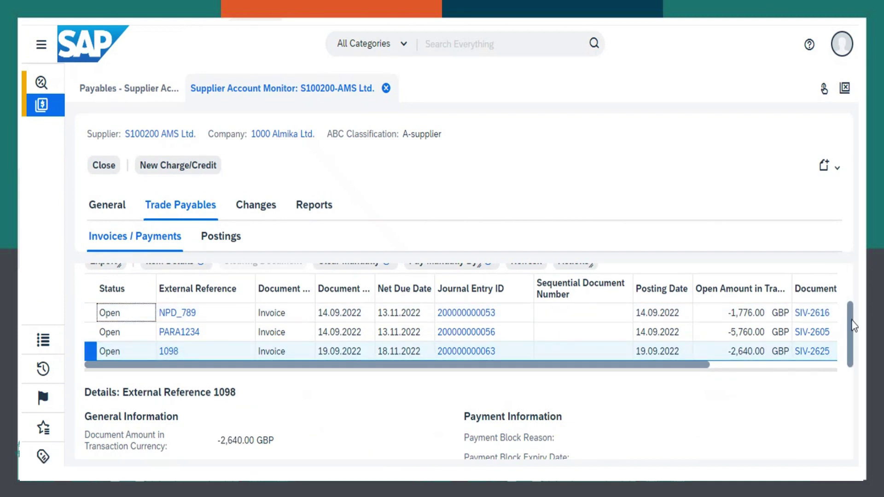
scroll(849, 311, "up", 1)
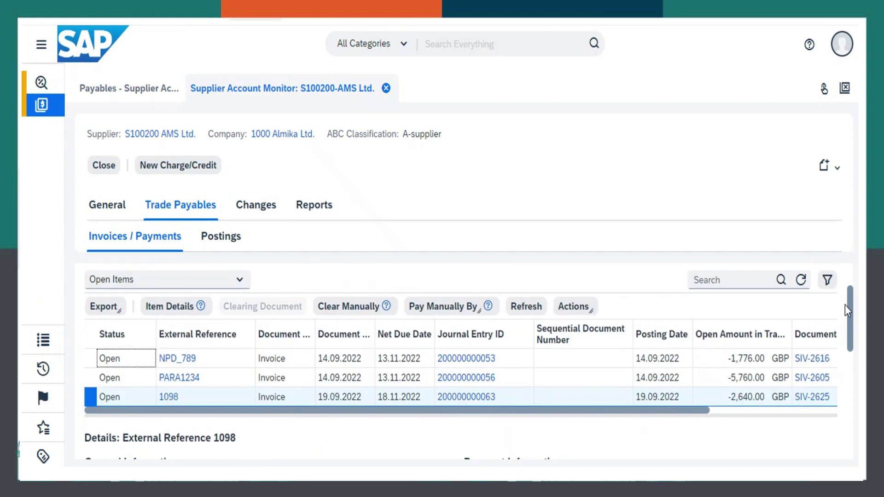
left_click(455, 314)
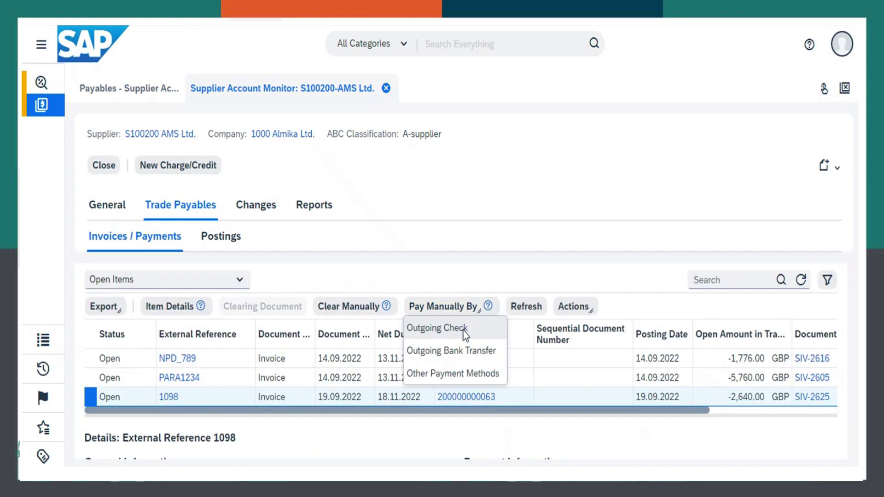
left_click(452, 331)
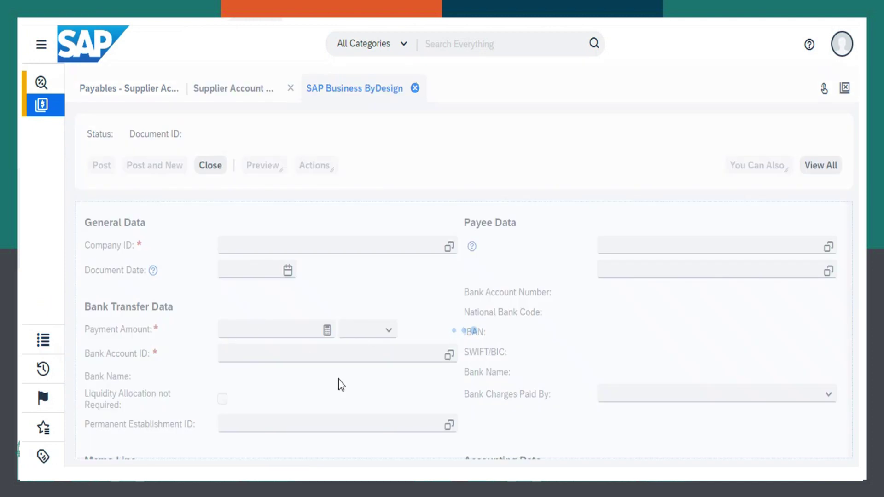
Step: Enter 1098765 as the check number and look up the bank accounts available for the payment
left_click(251, 329)
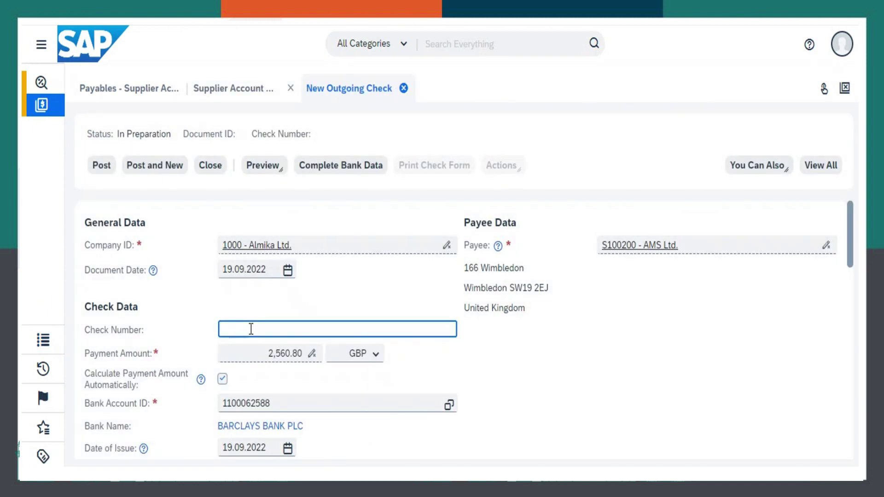
type("1098765")
left_click_drag(851, 237, 844, 266)
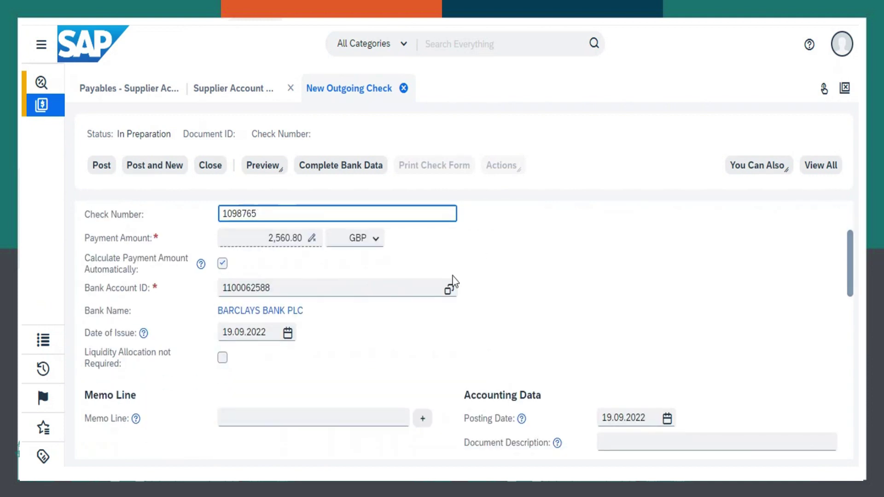
left_click(448, 290)
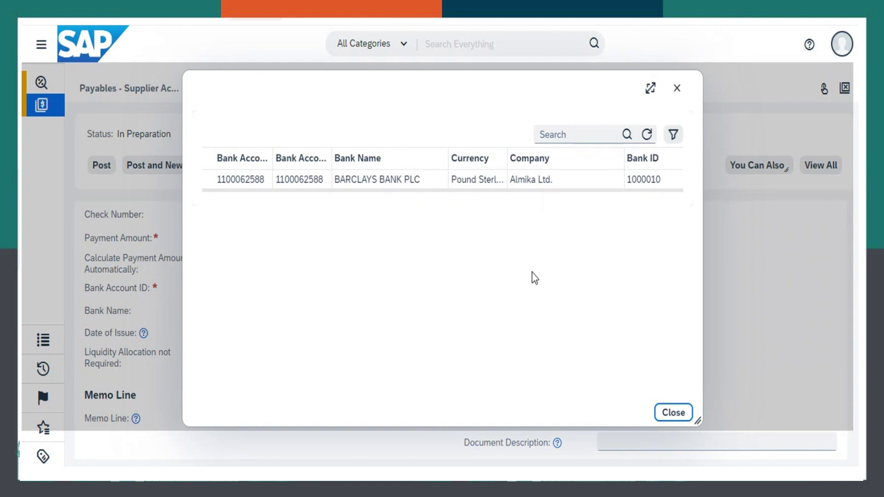
left_click(673, 413)
Step: Post the outgoing check to AMS Ltd. and close it
triple_click(843, 254)
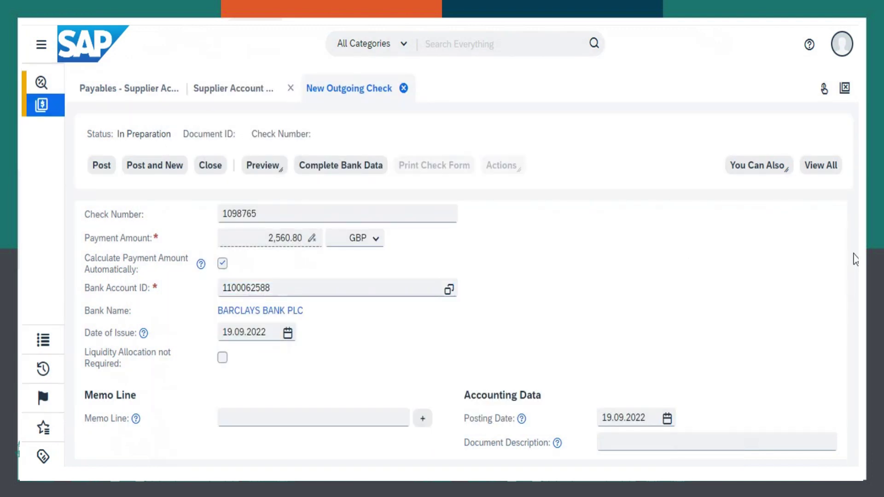
left_click(803, 269)
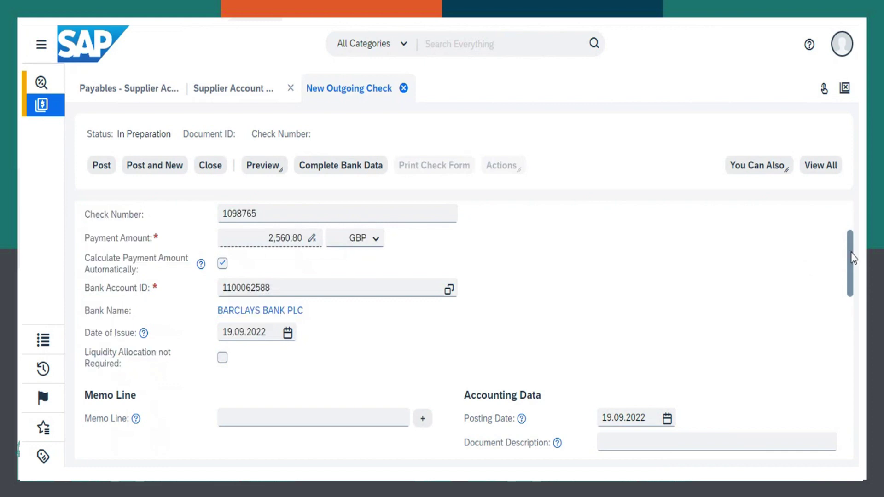
left_click_drag(849, 254, 829, 209)
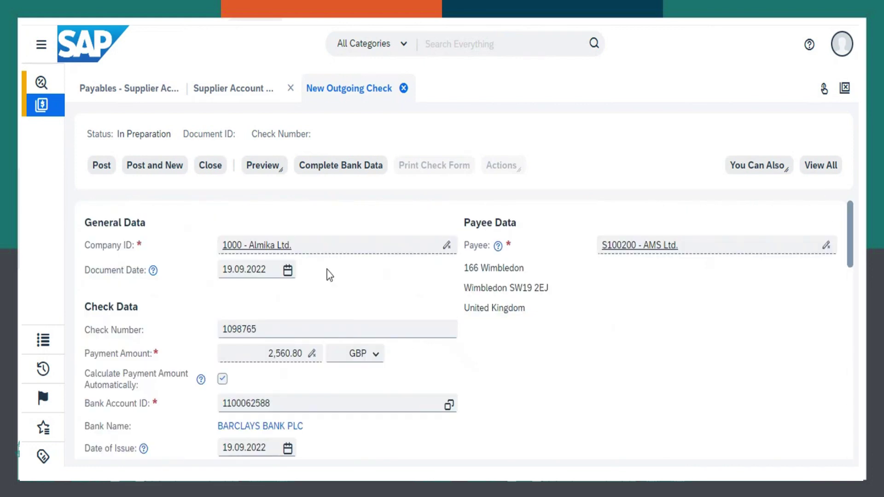
left_click(103, 169)
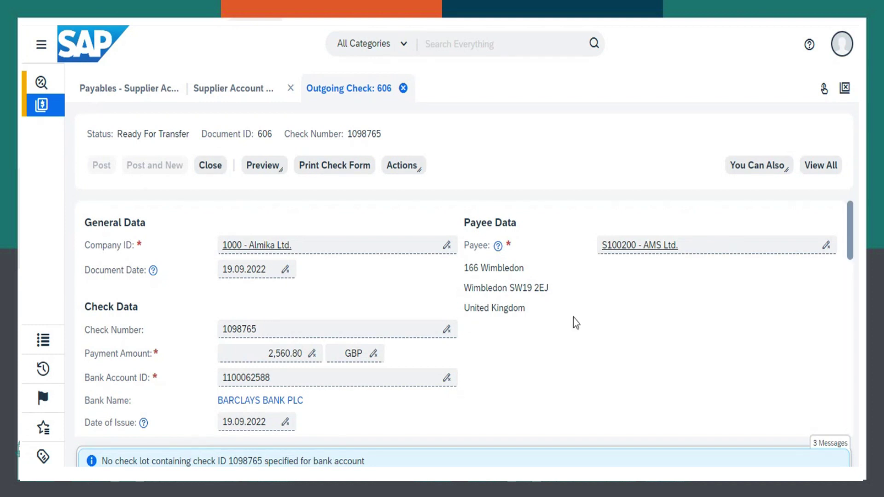
left_click(214, 167)
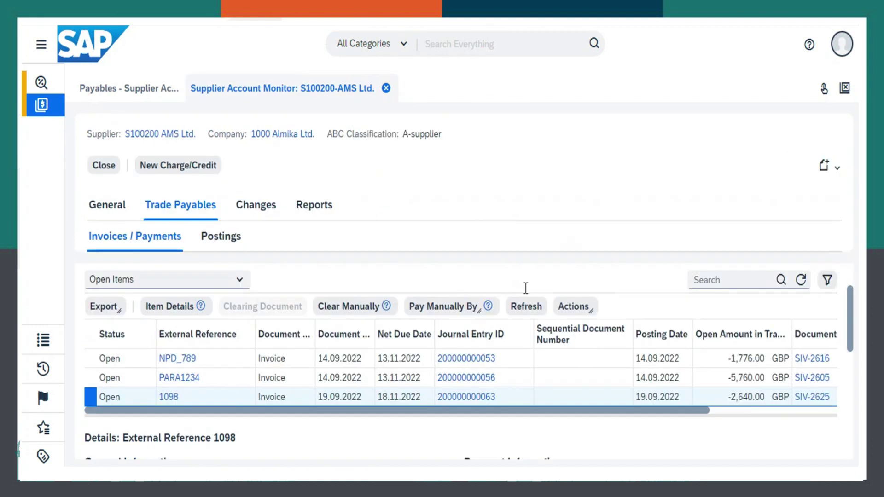